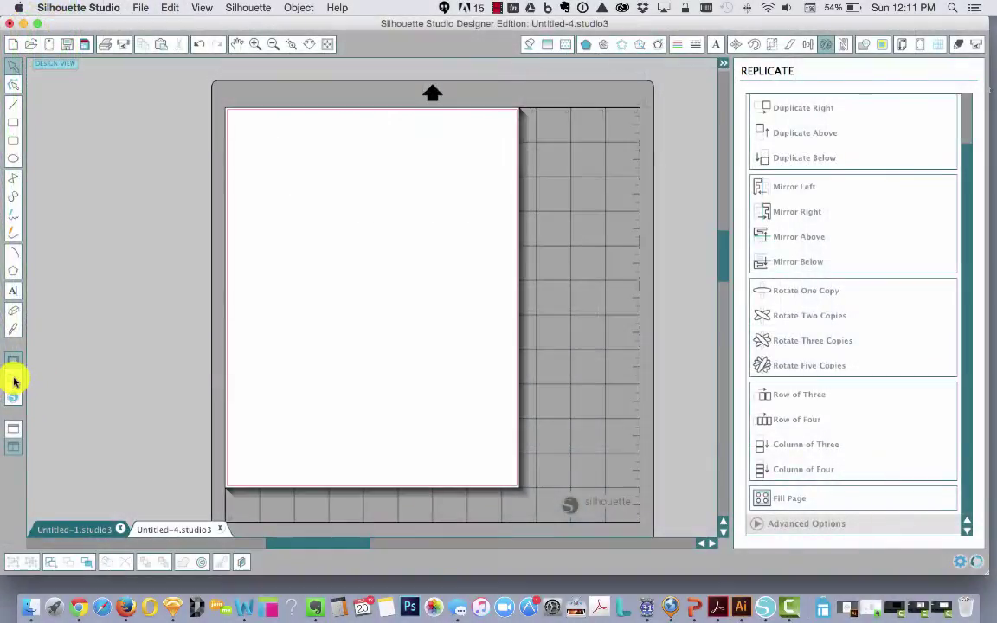
- Place the blue butterfly from Recent Downloads at the page's top-left, resized to 1.795 × 1.621 in
{"action": "left_click", "coordinate": [14, 381]}
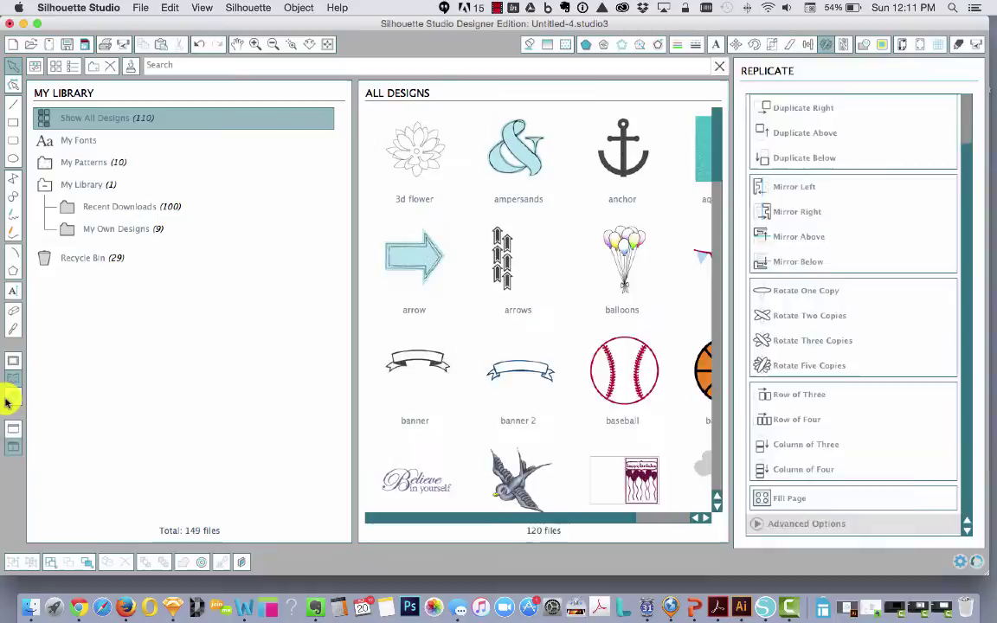
{"action": "double_click", "coordinate": [797, 464]}
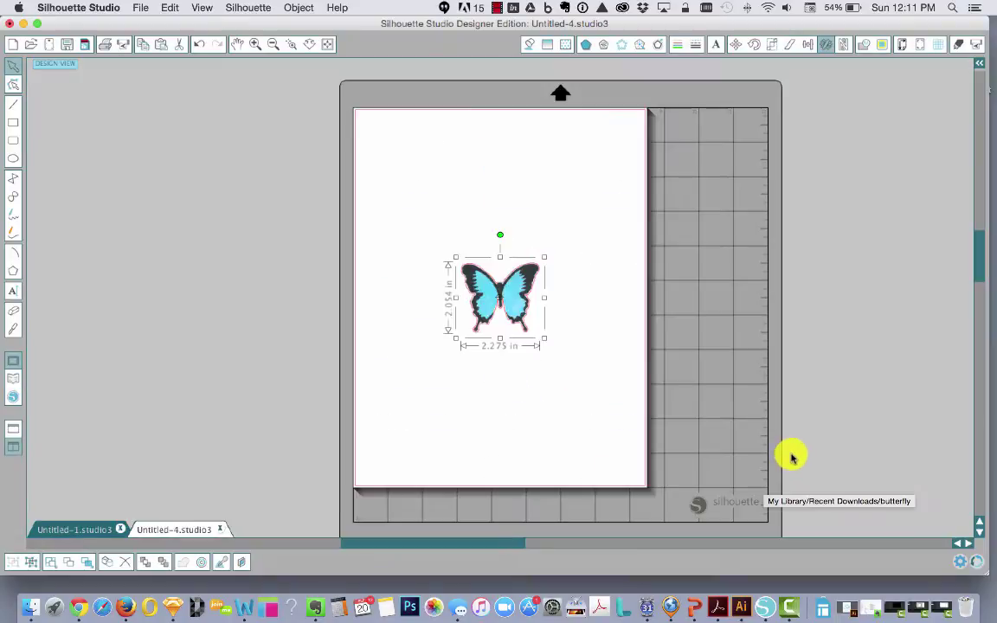
{"action": "left_click_drag", "start_coordinate": [510, 268], "coordinate": [396, 163]}
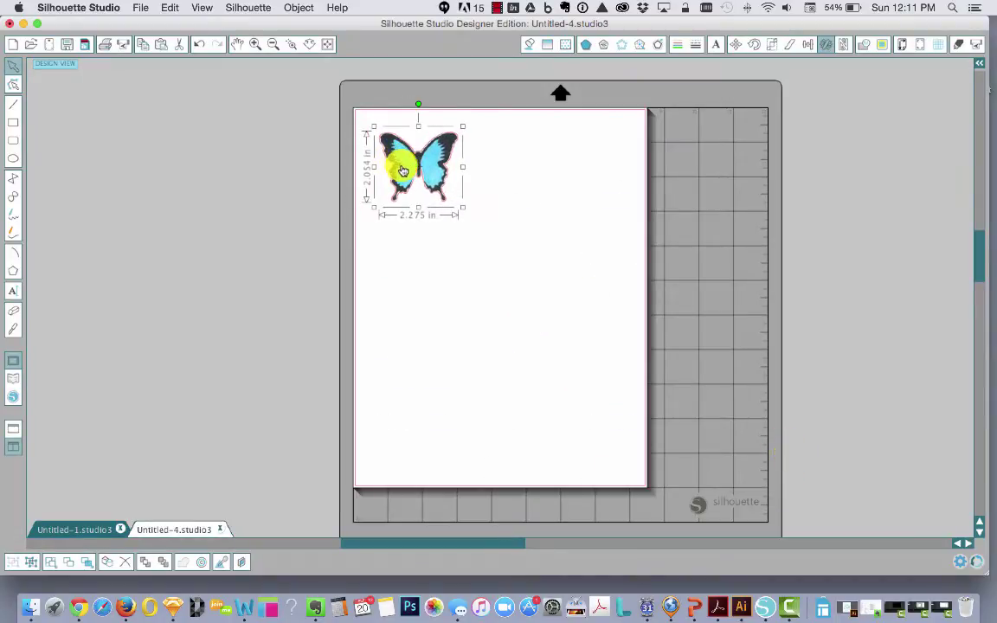
{"action": "mouse_move", "coordinate": [448, 206]}
{"action": "left_mouse_down"}
{"action": "mouse_move", "coordinate": [462, 203]}
{"action": "mouse_move", "coordinate": [441, 195]}
{"action": "left_mouse_up"}
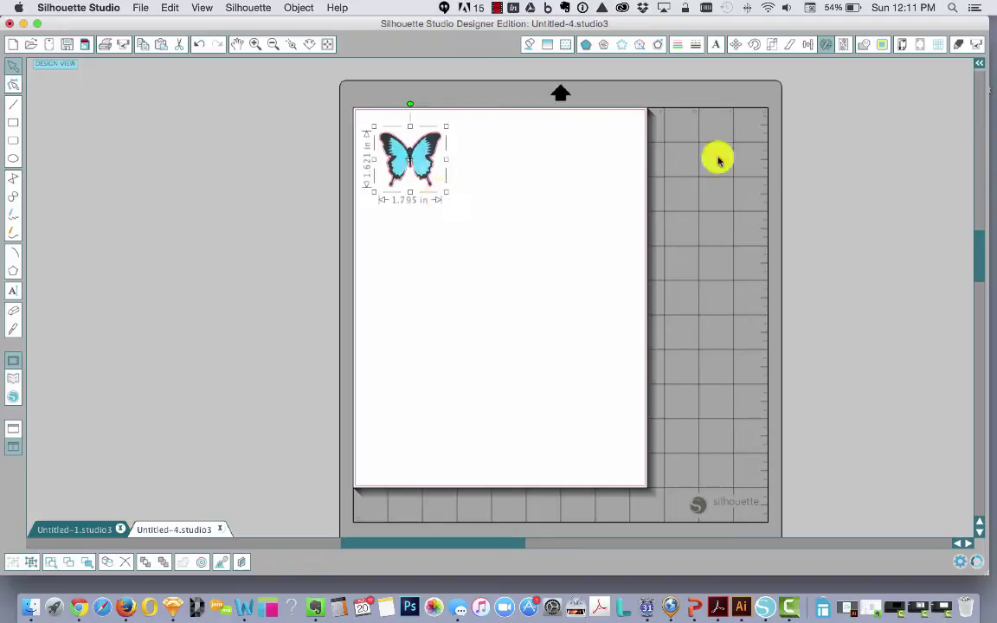
- Fill the page with butterfly copies using the Replicate panel's Fill Page option
{"action": "left_click", "coordinate": [826, 47]}
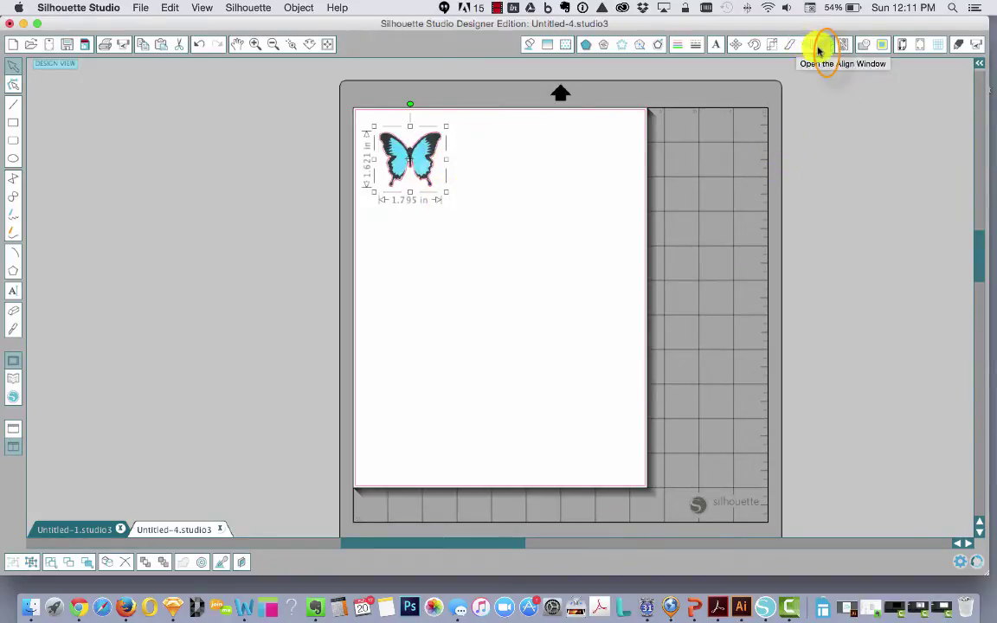
{"action": "left_click", "coordinate": [826, 45]}
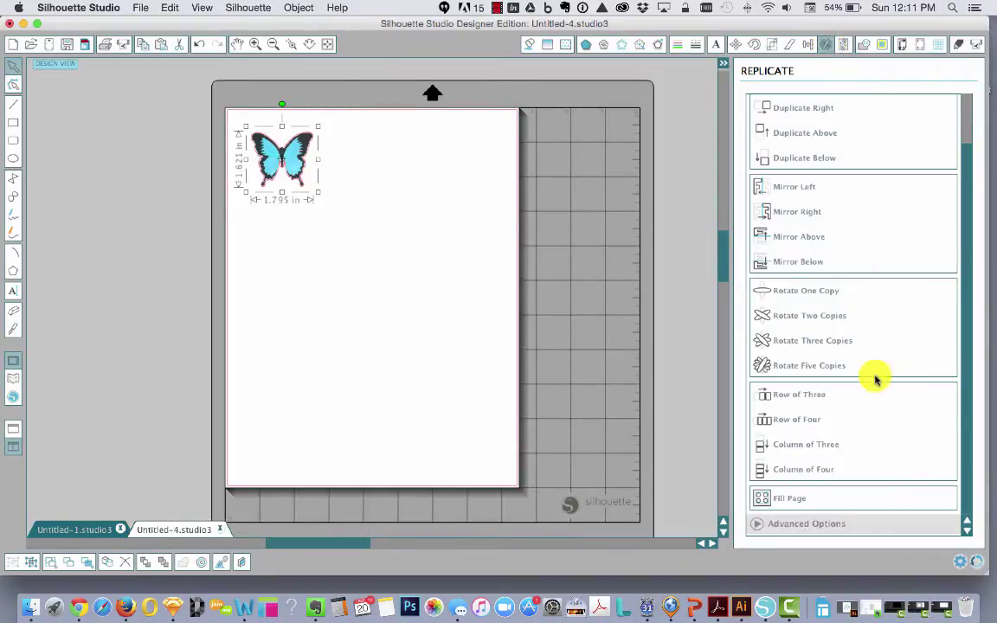
{"action": "scroll", "coordinate": [795, 207], "scroll_direction": "up", "scroll_amount": 3}
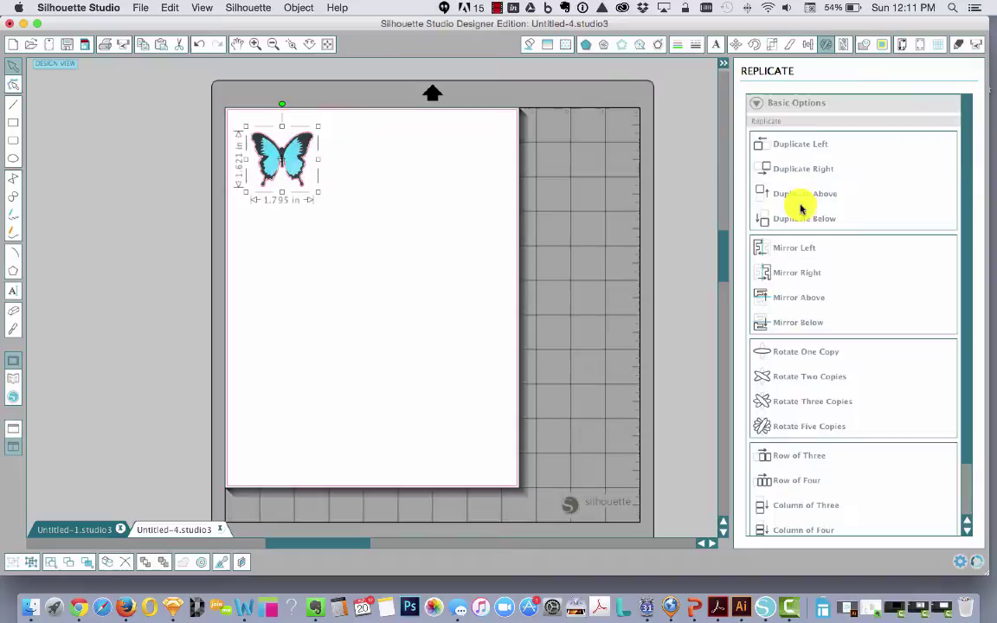
{"action": "scroll", "coordinate": [865, 251], "scroll_direction": "down", "scroll_amount": 3}
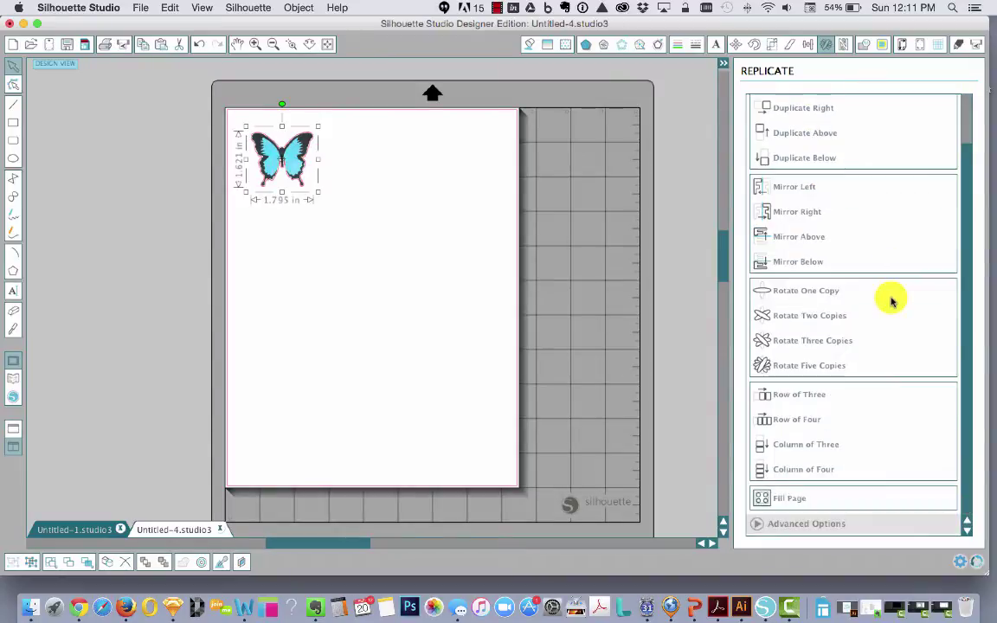
{"action": "left_click", "coordinate": [824, 500]}
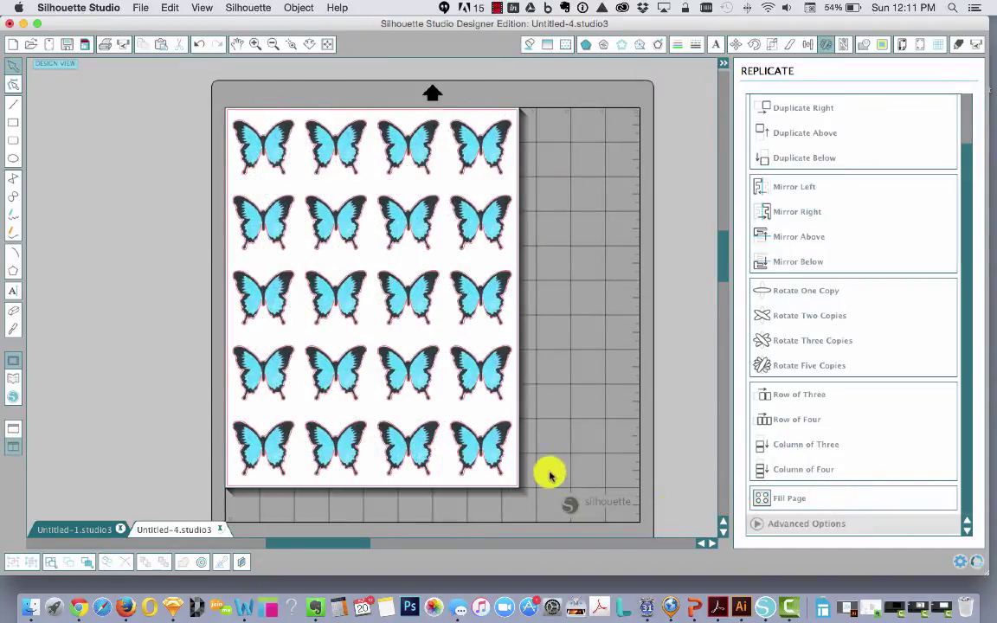
- Delete the 20 extra copies, keeping only the top-left original butterfly
{"action": "left_click_drag", "start_coordinate": [541, 457], "coordinate": [330, 141]}
{"action": "key", "text": "Delete"}
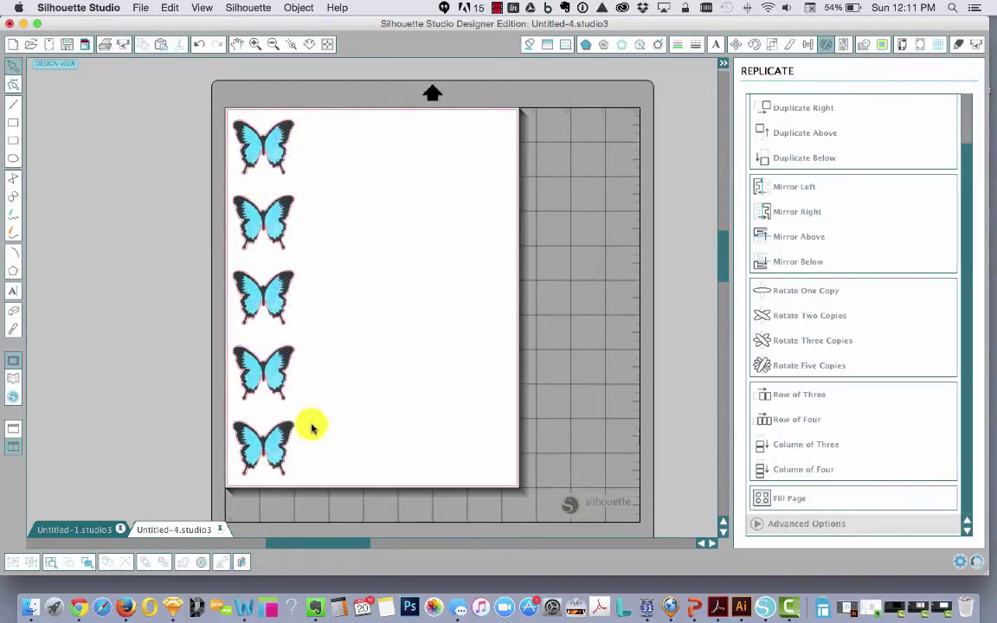
{"action": "left_click_drag", "start_coordinate": [336, 474], "coordinate": [222, 217]}
{"action": "key", "text": "Delete"}
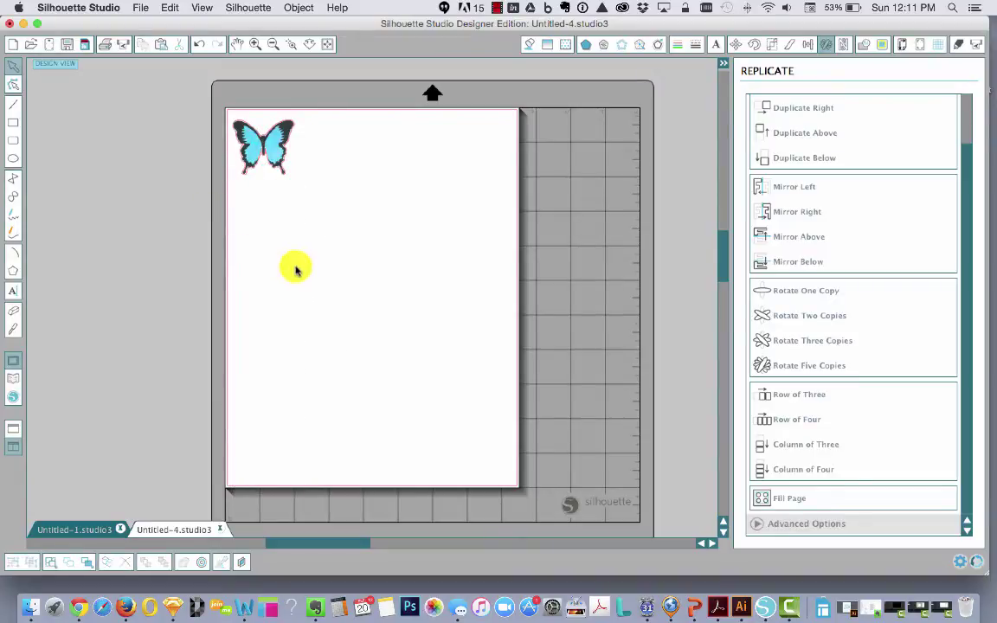
- Add Type 1 (CAMEO, Portrait) registration marks to the page
{"action": "left_click", "coordinate": [12, 141]}
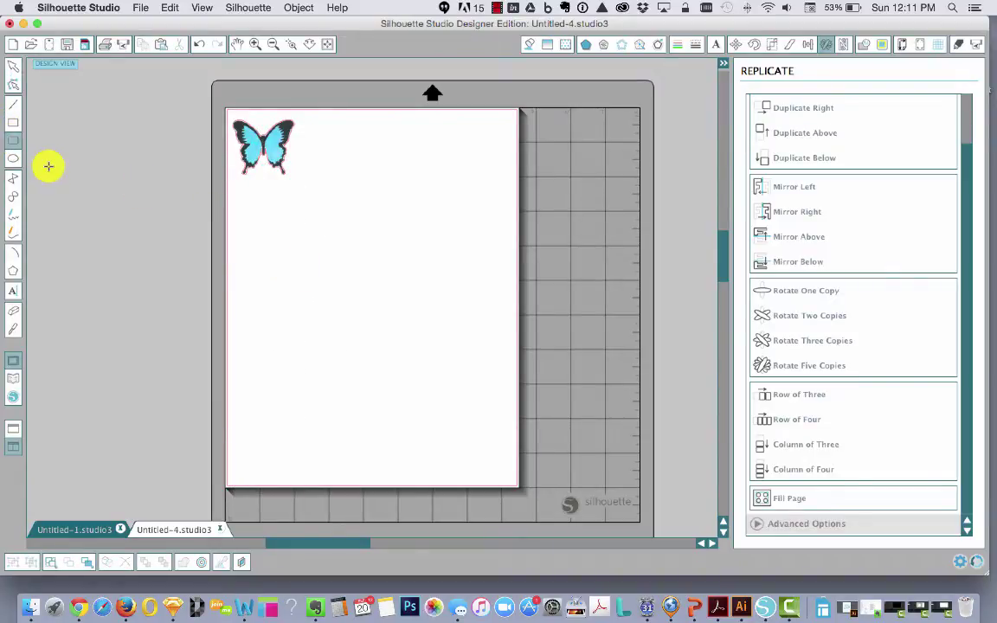
{"action": "left_click", "coordinate": [903, 46]}
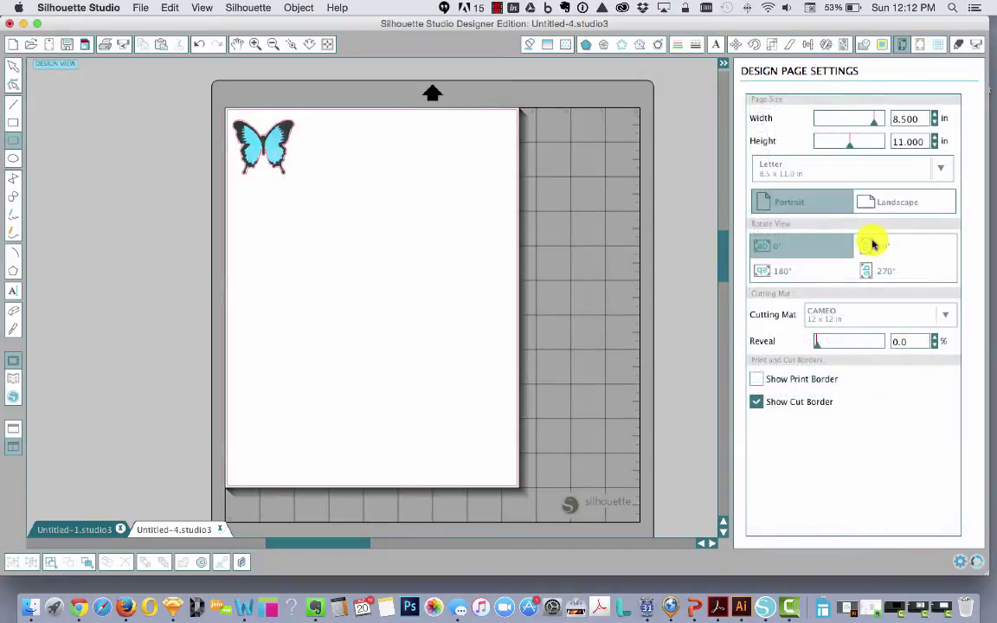
{"action": "left_click", "coordinate": [919, 45]}
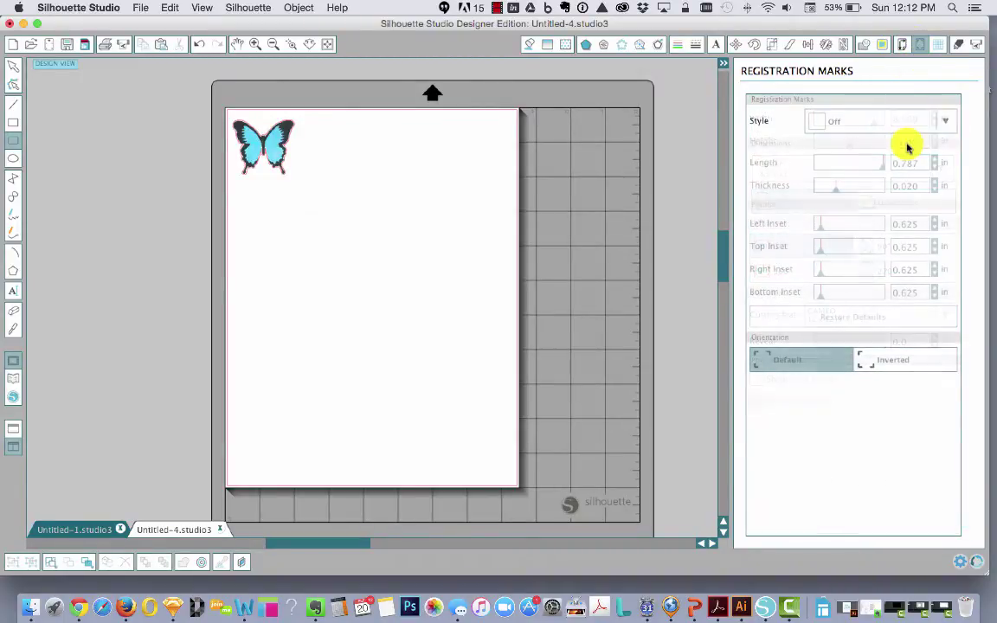
{"action": "left_click", "coordinate": [942, 122]}
{"action": "left_click", "coordinate": [857, 172]}
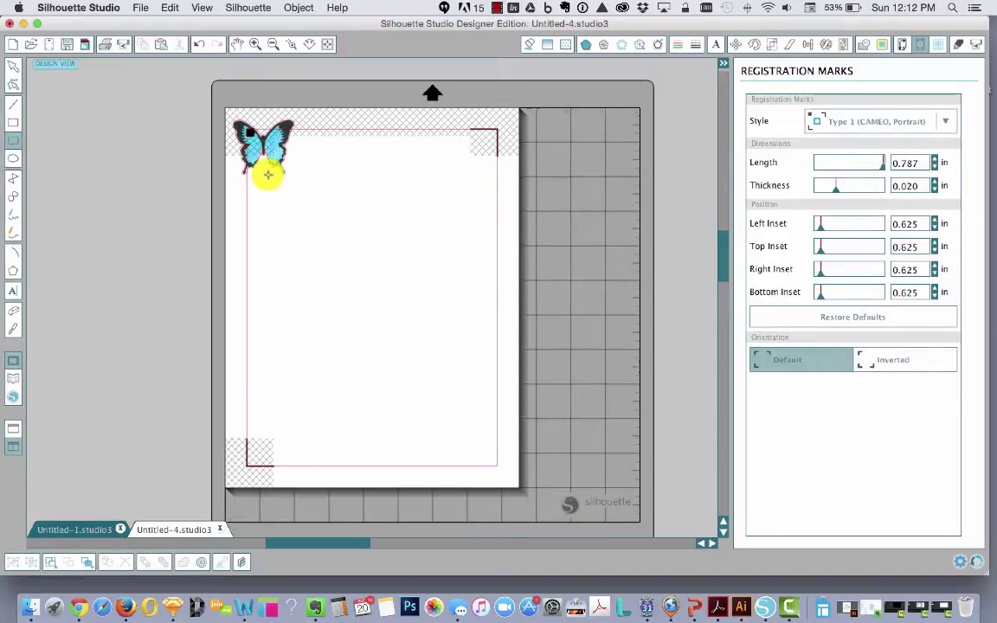
- Draw a rounded rectangle inside the marks and move the butterfly into its top-left corner
{"action": "mouse_move", "coordinate": [264, 184]}
{"action": "left_mouse_down"}
{"action": "mouse_move", "coordinate": [474, 421]}
{"action": "mouse_move", "coordinate": [482, 413]}
{"action": "left_mouse_up"}
{"action": "left_click", "coordinate": [13, 65]}
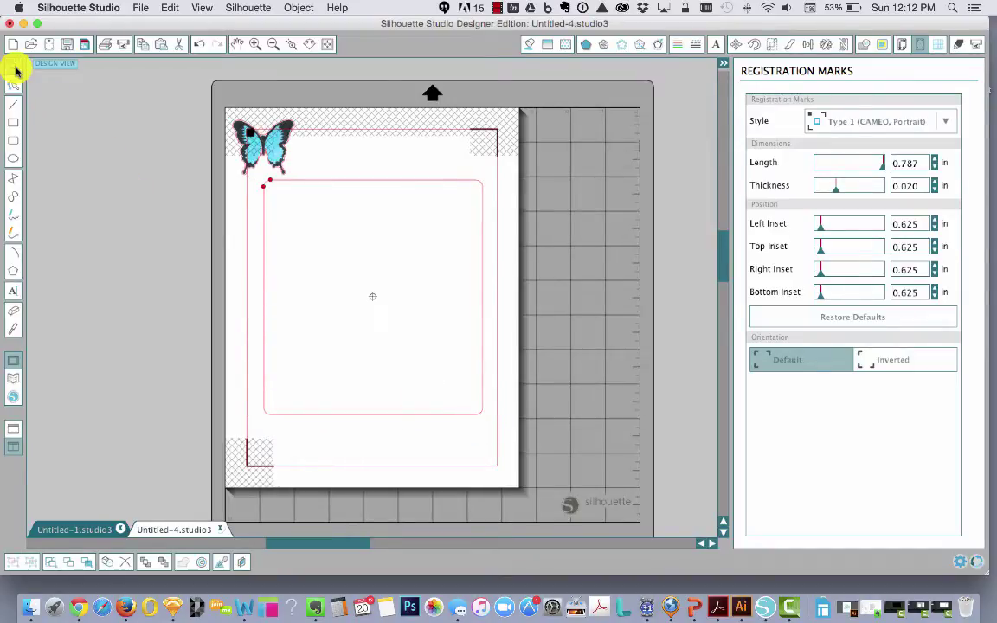
{"action": "left_click_drag", "start_coordinate": [272, 148], "coordinate": [316, 218]}
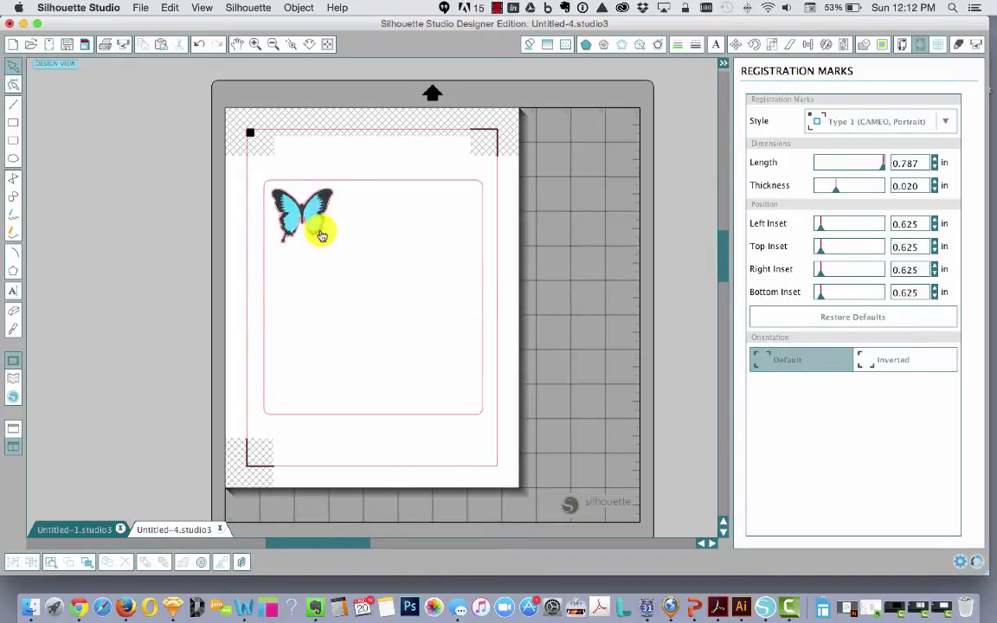
- Try a Fill Page replicate of the butterfly, then undo it and reselect the butterfly
{"action": "left_click", "coordinate": [299, 212]}
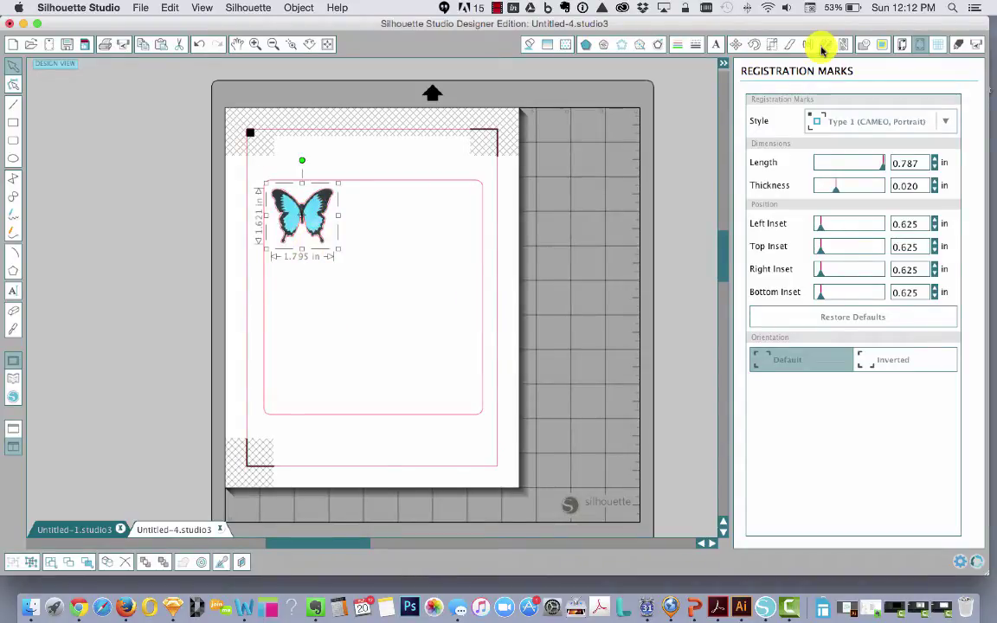
{"action": "left_click", "coordinate": [829, 45]}
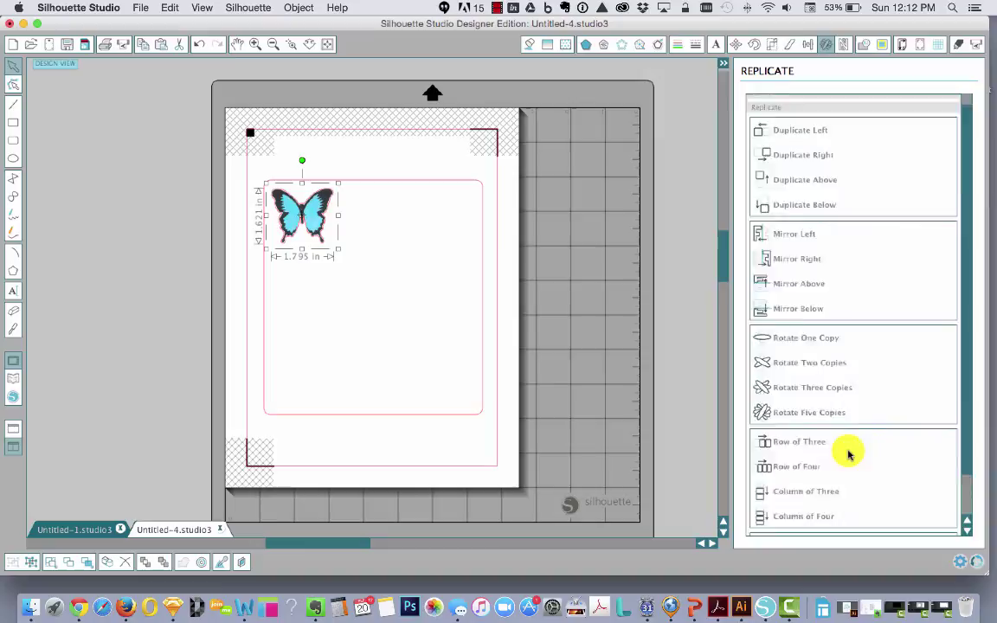
{"action": "left_click", "coordinate": [797, 498]}
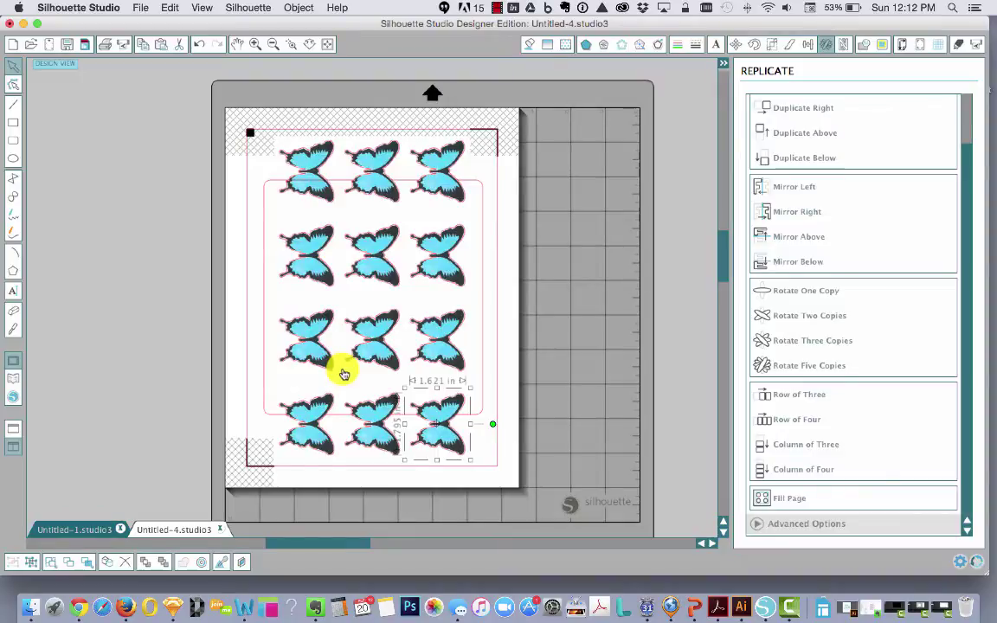
{"action": "key", "text": "super+z"}
{"action": "left_click", "coordinate": [561, 205]}
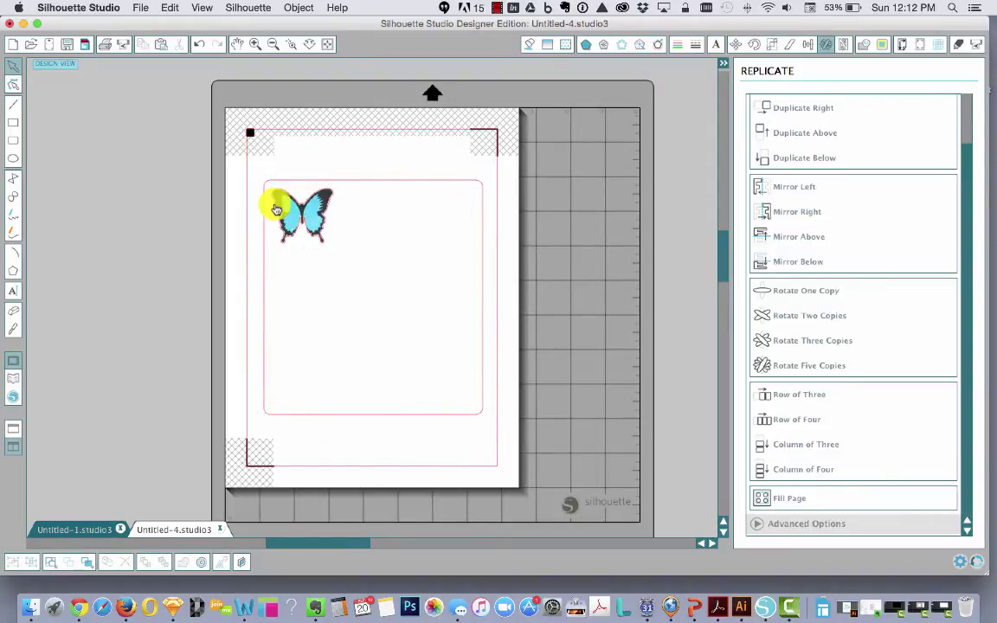
{"action": "left_click", "coordinate": [314, 211]}
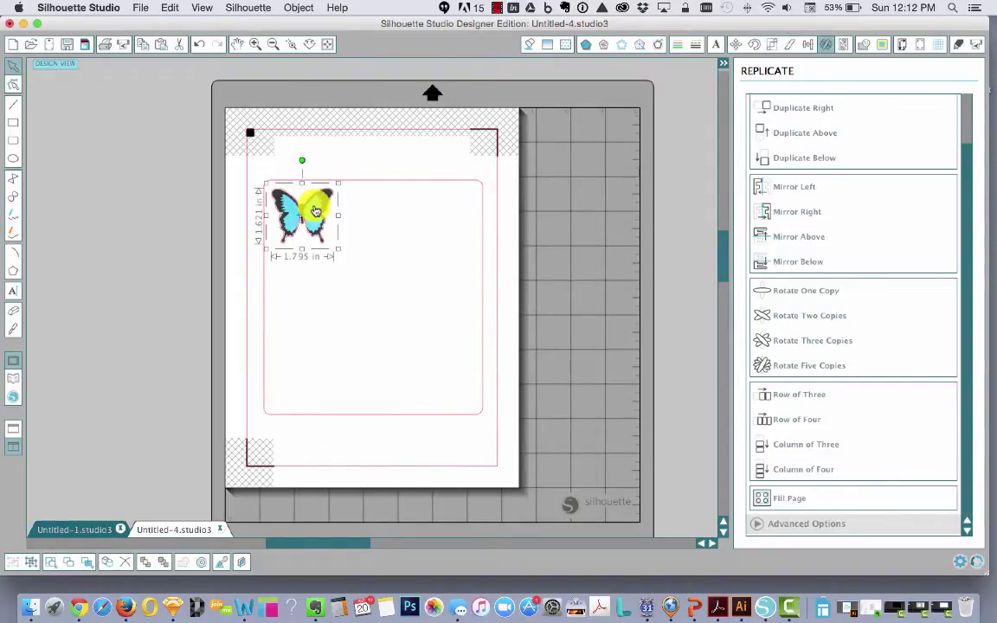
- Remove the two Duplicate Right copies, then replicate the butterfly as a Row of Three
{"action": "scroll", "coordinate": [874, 202], "scroll_direction": "up", "scroll_amount": 2}
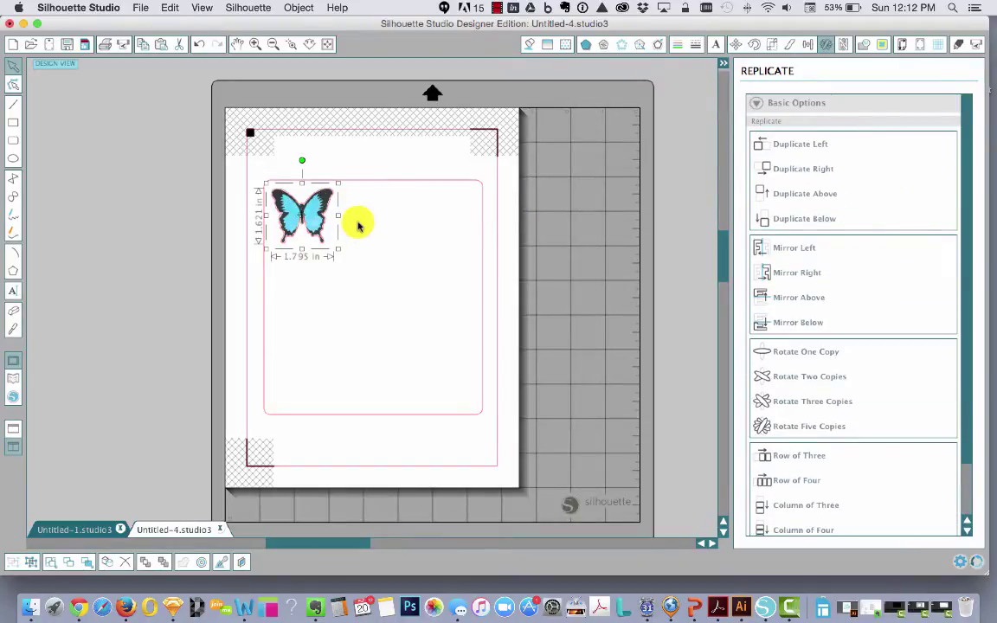
{"action": "left_click", "coordinate": [815, 169]}
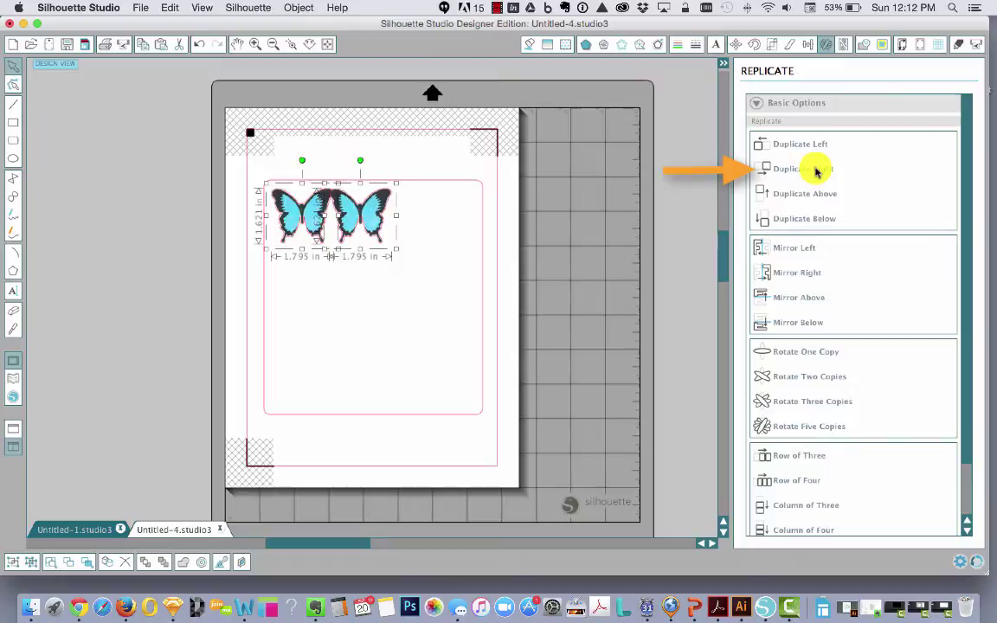
{"action": "left_click", "coordinate": [816, 170]}
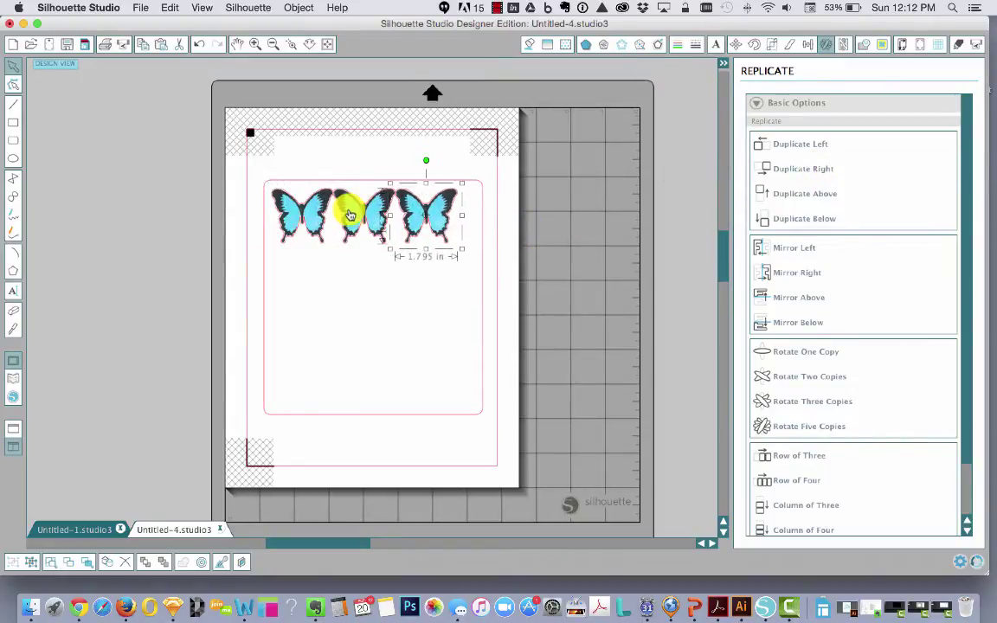
{"action": "left_click", "coordinate": [364, 211], "text": "shift"}
{"action": "key", "text": "Delete"}
{"action": "left_click", "coordinate": [300, 212]}
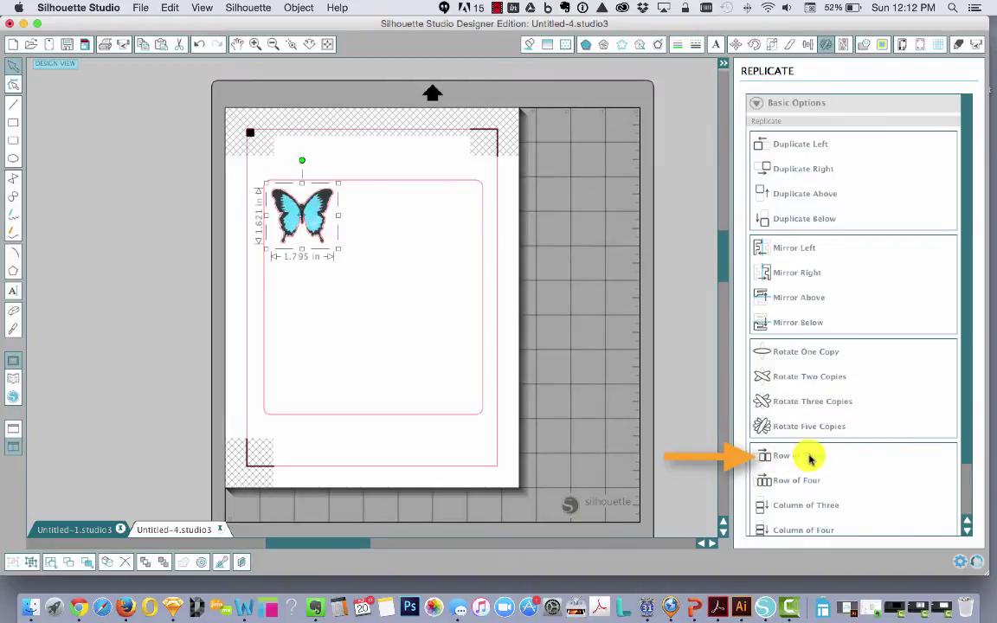
{"action": "left_click", "coordinate": [809, 458]}
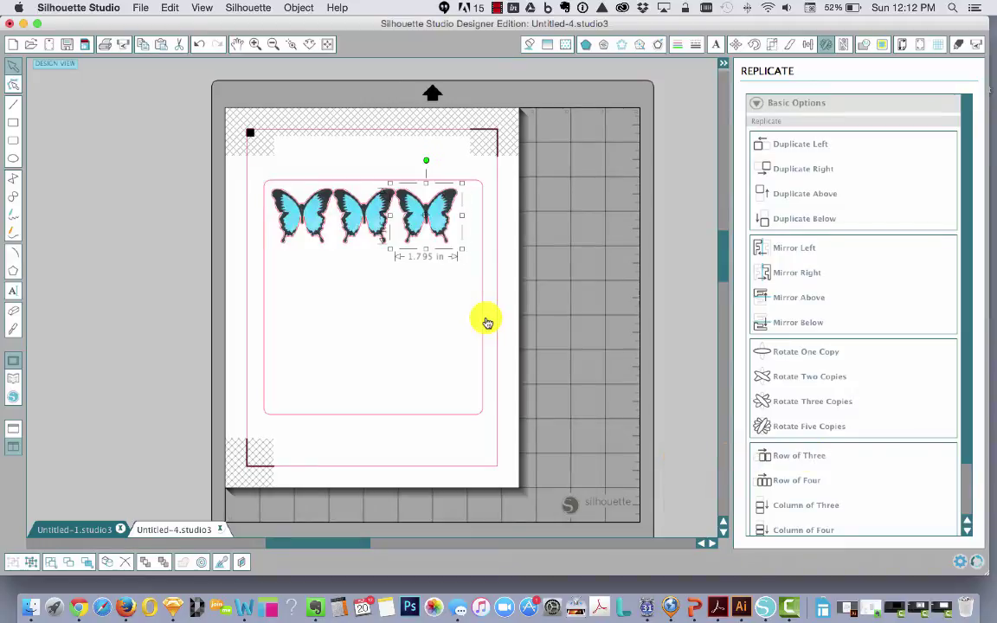
- Space the three butterflies evenly horizontally and group them into one 5.905 in row
{"action": "key", "text": "Right"}
{"action": "key", "text": "Right"}
{"action": "key", "text": "Right"}
{"action": "key", "text": "Right"}
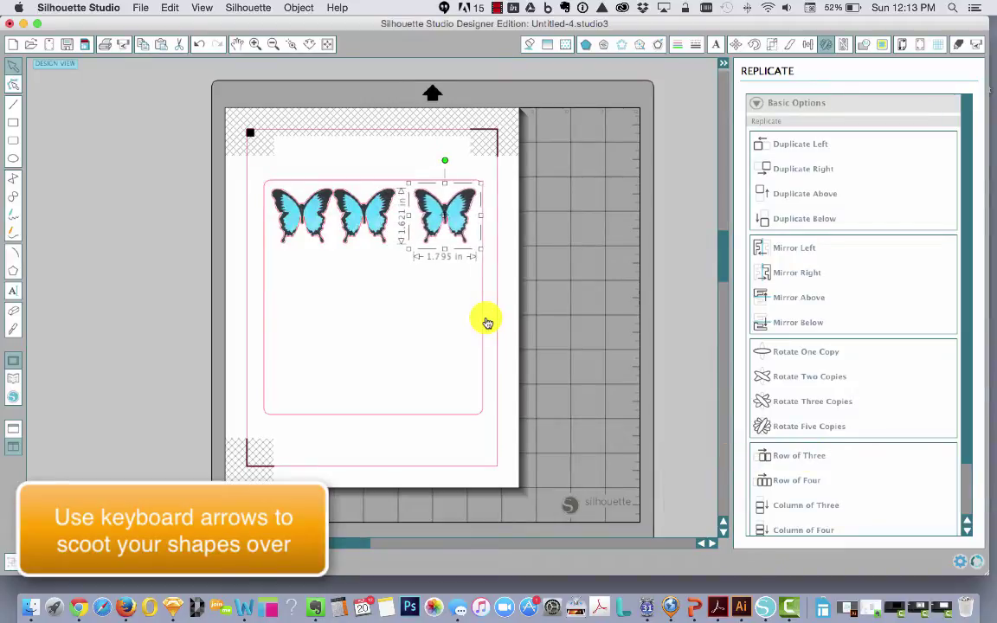
{"action": "scroll", "coordinate": [389, 243], "scroll_direction": "down", "scroll_amount": 1}
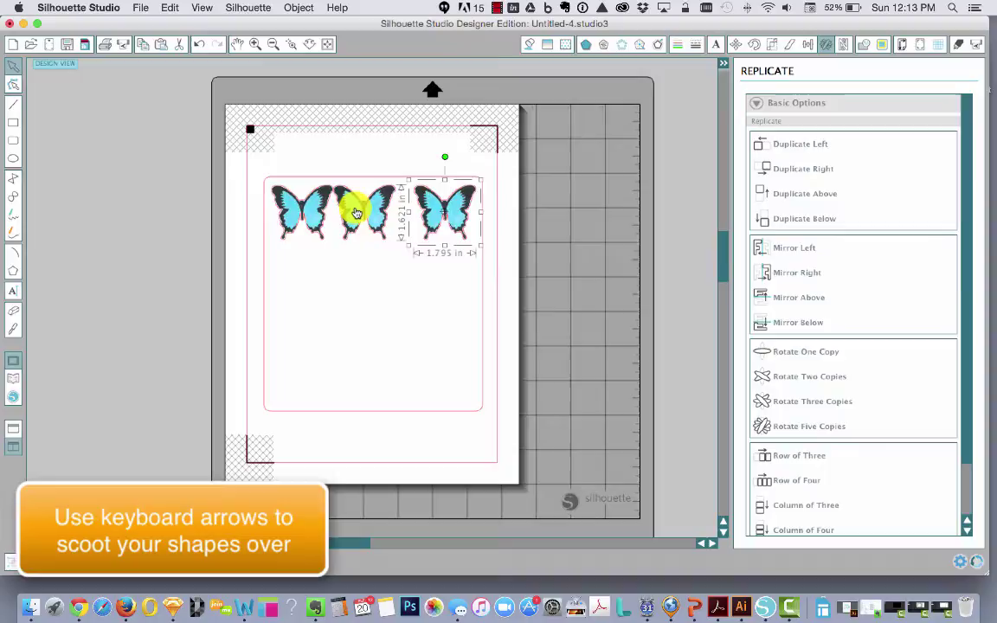
{"action": "left_click", "coordinate": [490, 280]}
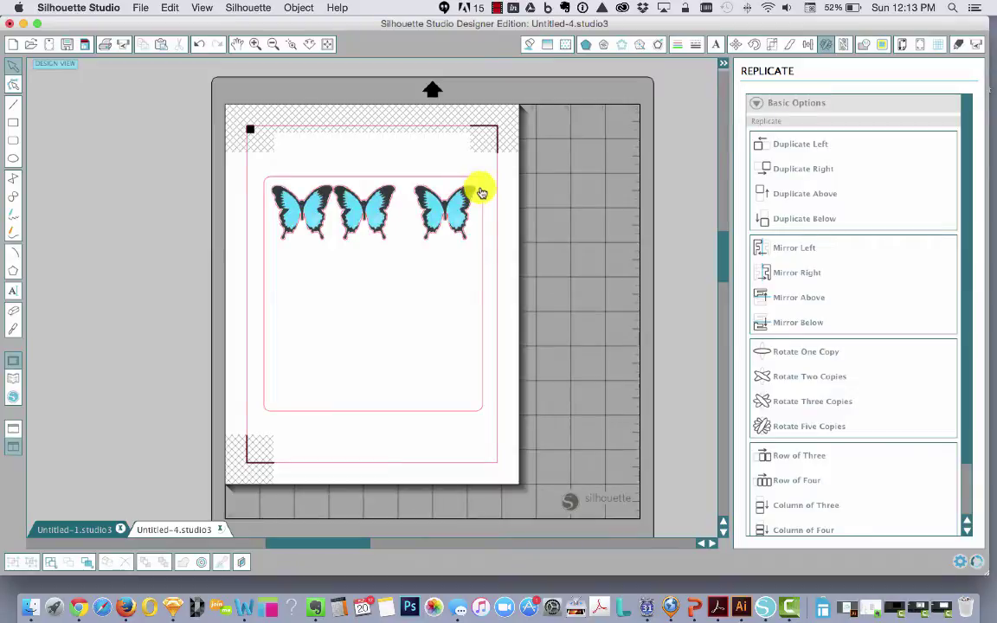
{"action": "left_click", "coordinate": [286, 197]}
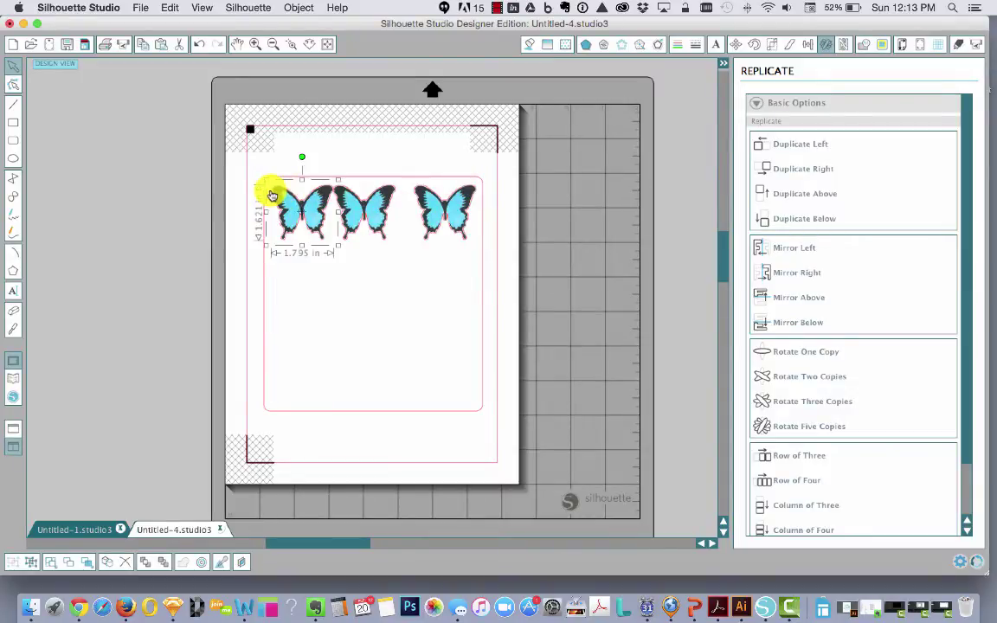
{"action": "left_click", "coordinate": [351, 206], "text": "shift"}
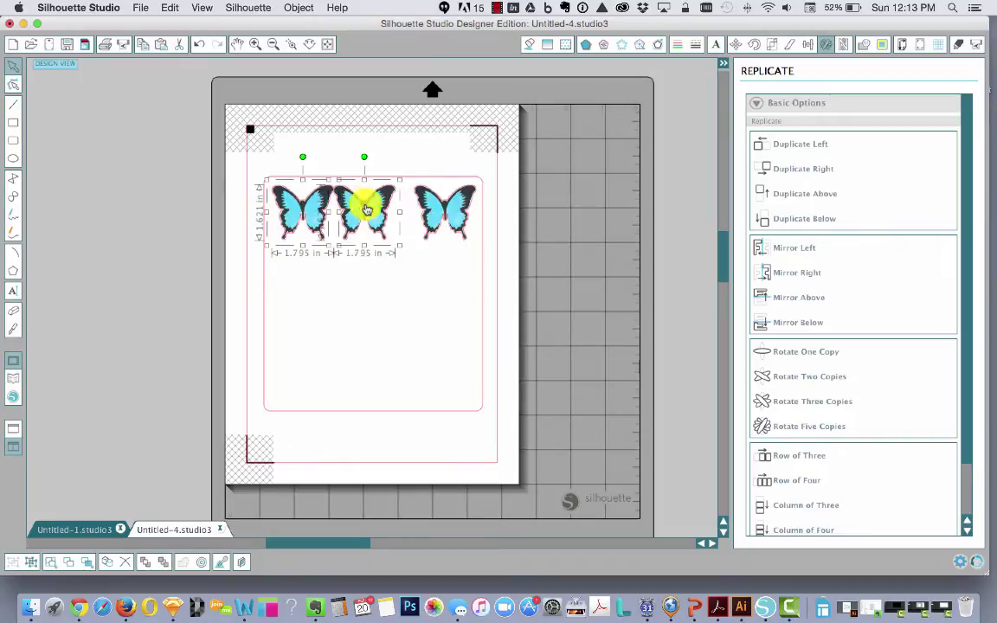
{"action": "left_click", "coordinate": [424, 206], "text": "shift"}
{"action": "left_click", "coordinate": [808, 44]}
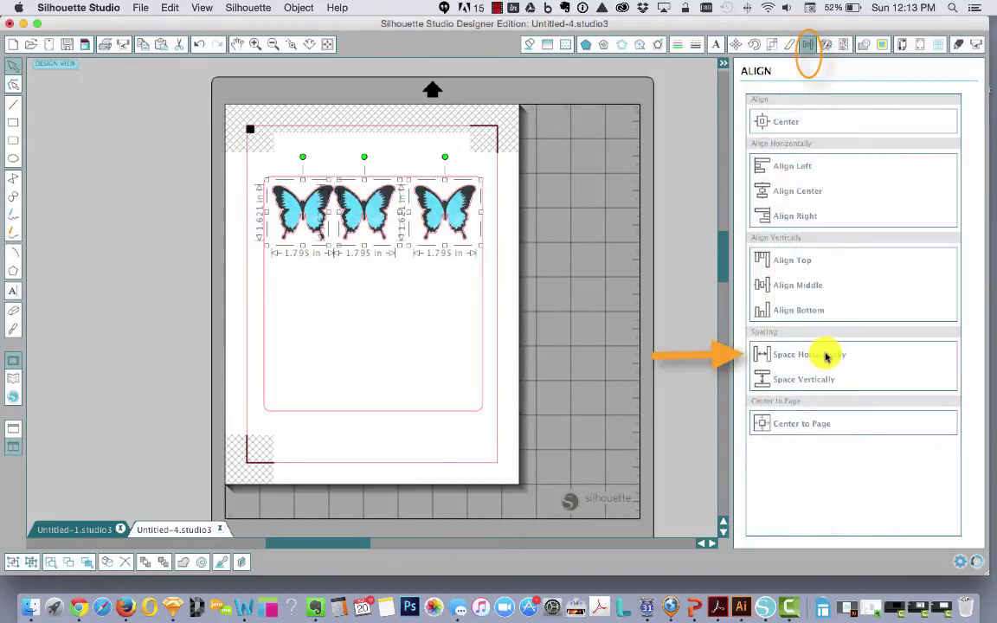
{"action": "left_click", "coordinate": [823, 354]}
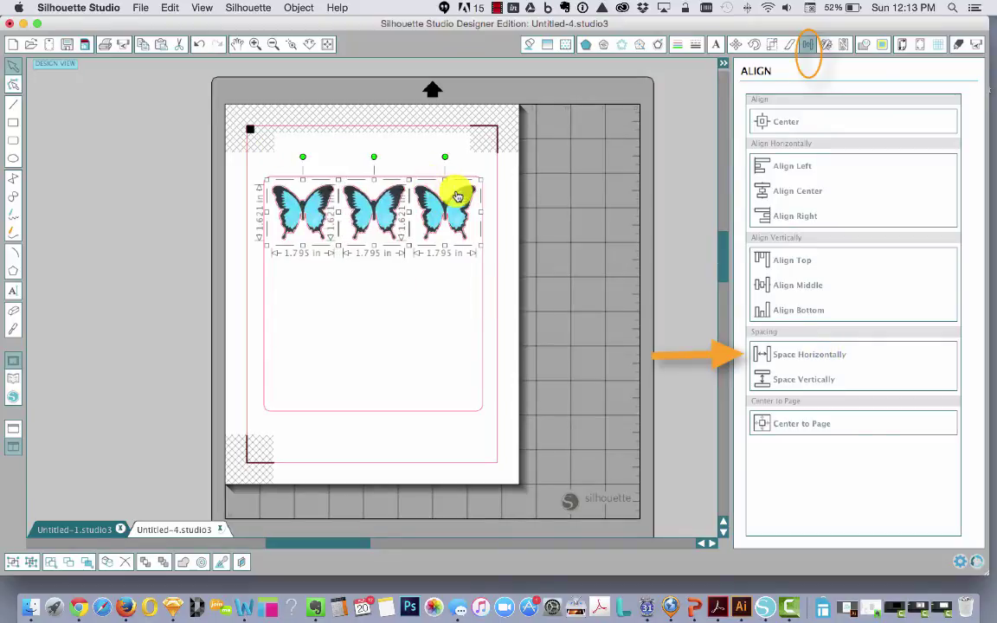
{"action": "key", "text": "super+g"}
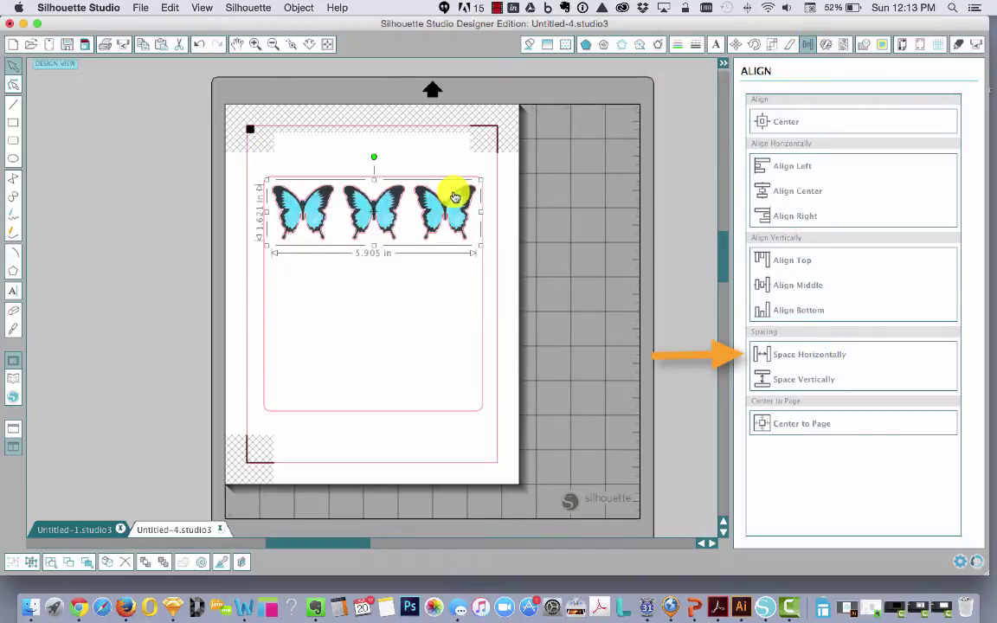
- Replicate the butterfly row as a Column of Four inside the rectangle
{"action": "left_click", "coordinate": [826, 44]}
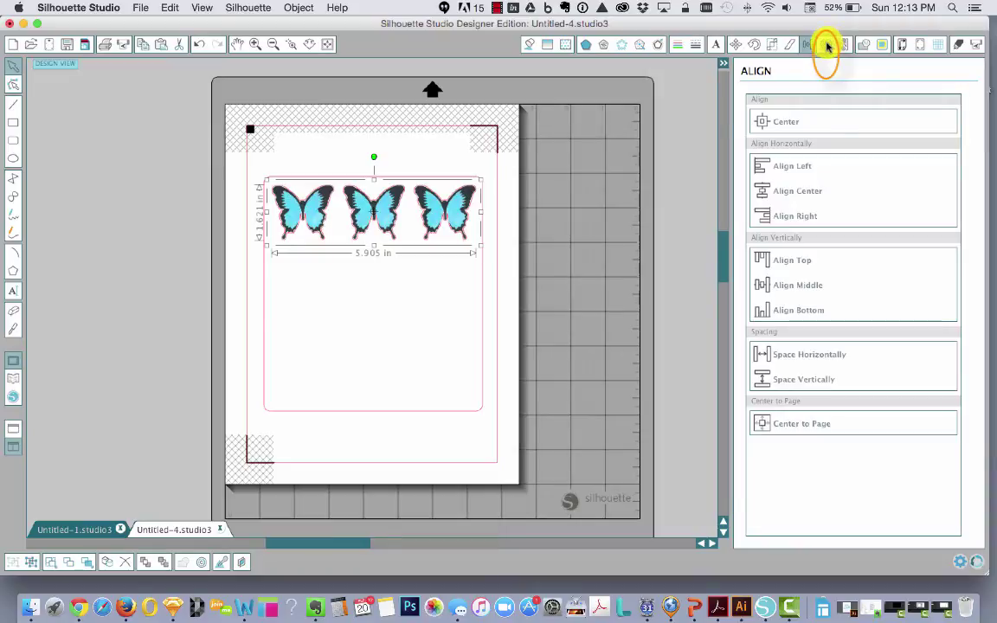
{"action": "scroll", "coordinate": [863, 329], "scroll_direction": "down", "scroll_amount": 3}
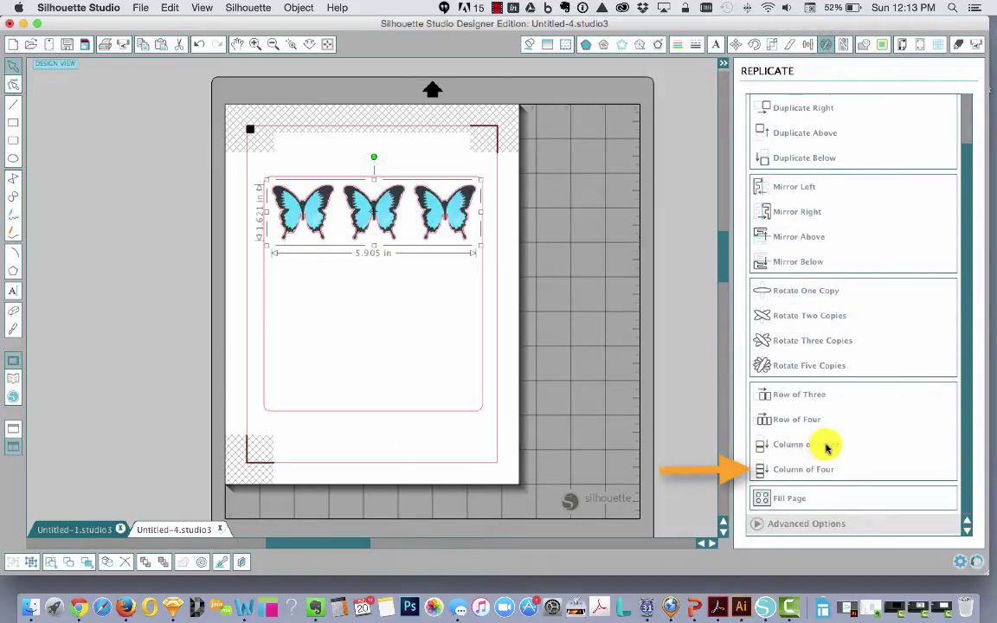
{"action": "left_click", "coordinate": [810, 470]}
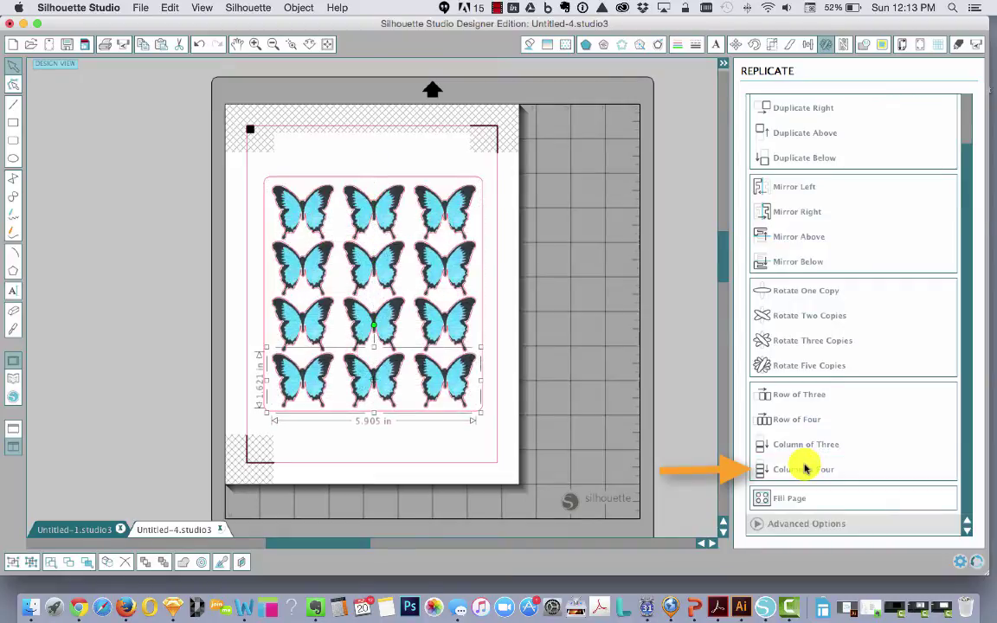
{"action": "left_click", "coordinate": [554, 311]}
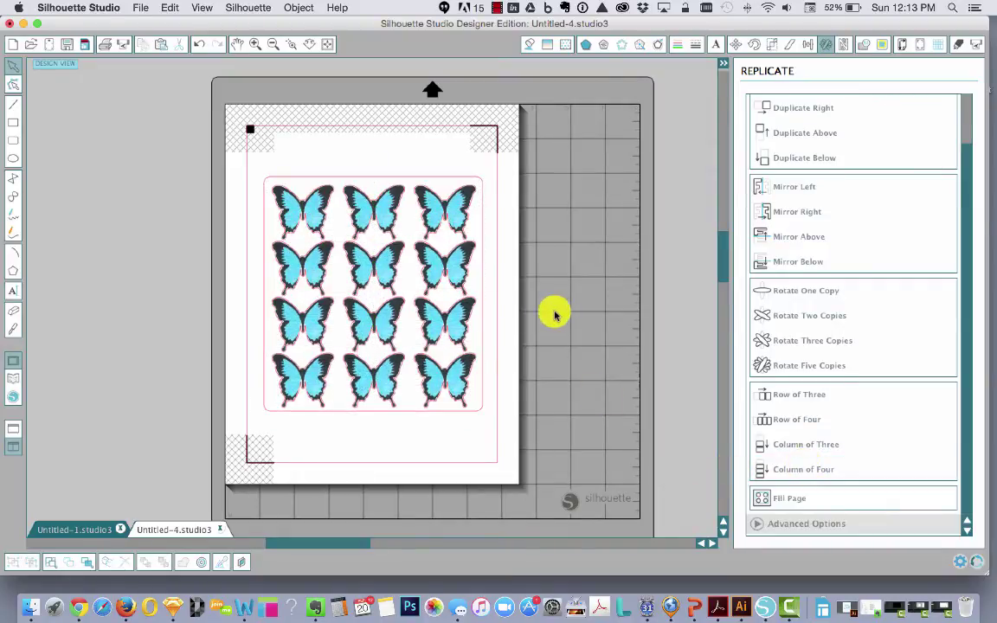
- Select all four butterfly rows, space them evenly vertically, and group them
{"action": "left_click", "coordinate": [298, 201]}
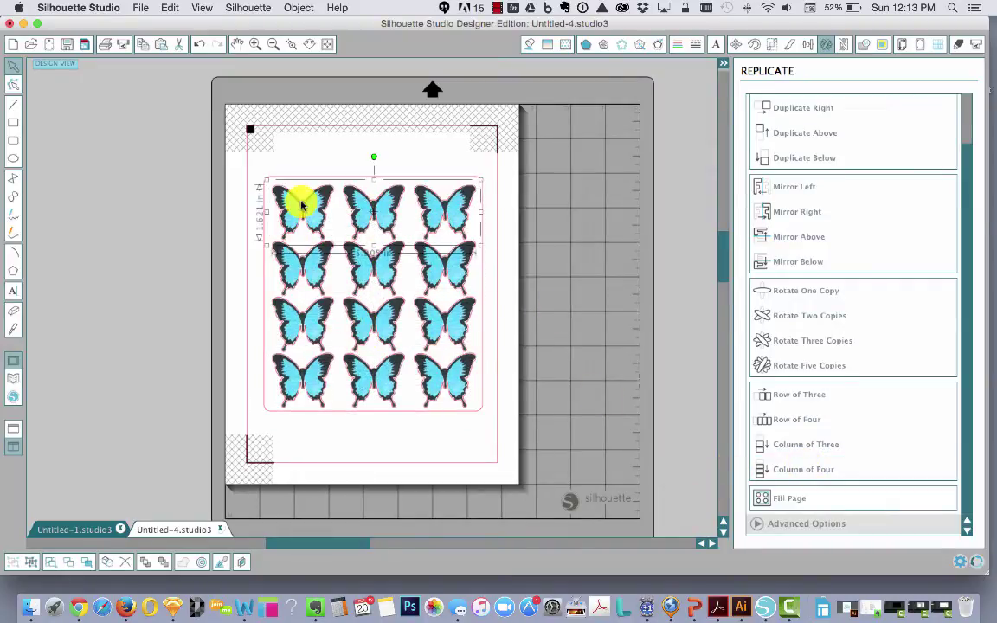
{"action": "left_click", "coordinate": [564, 231]}
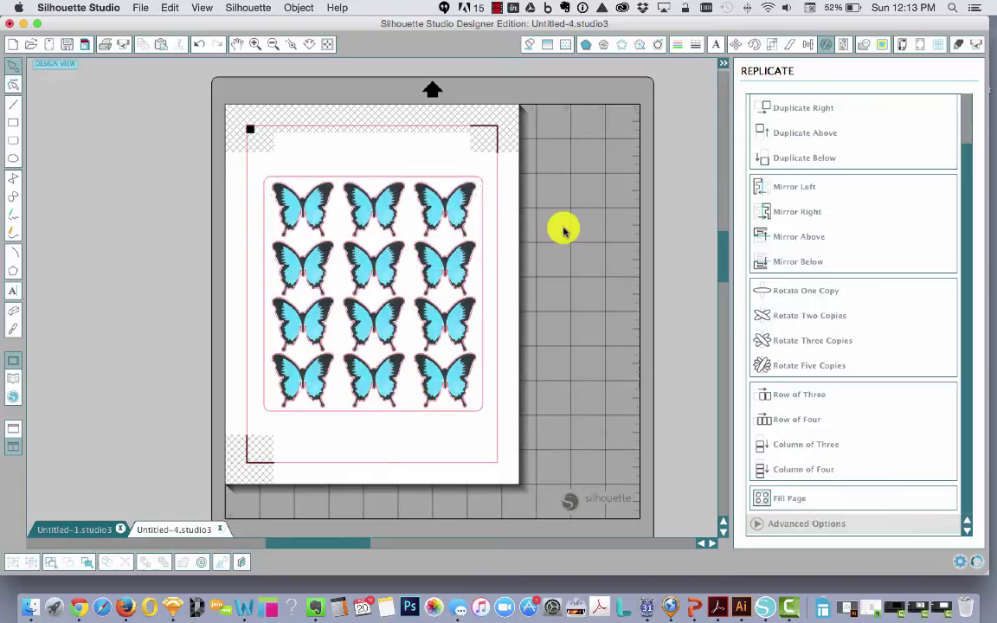
{"action": "left_click", "coordinate": [451, 373]}
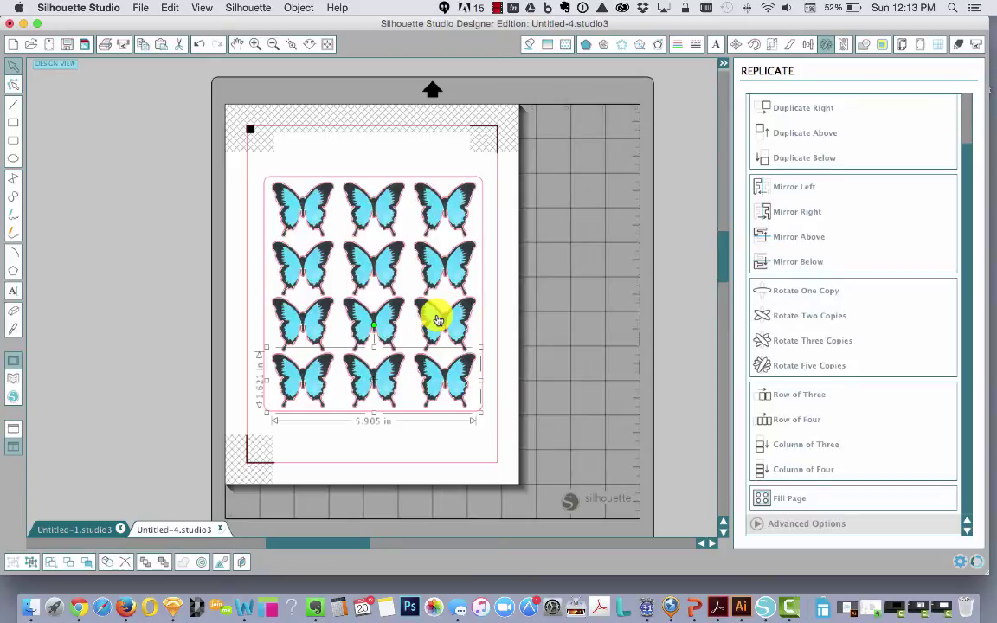
{"action": "left_click", "coordinate": [439, 320], "text": "shift"}
{"action": "left_click", "coordinate": [433, 256], "text": "shift"}
{"action": "left_click", "coordinate": [438, 198], "text": "shift"}
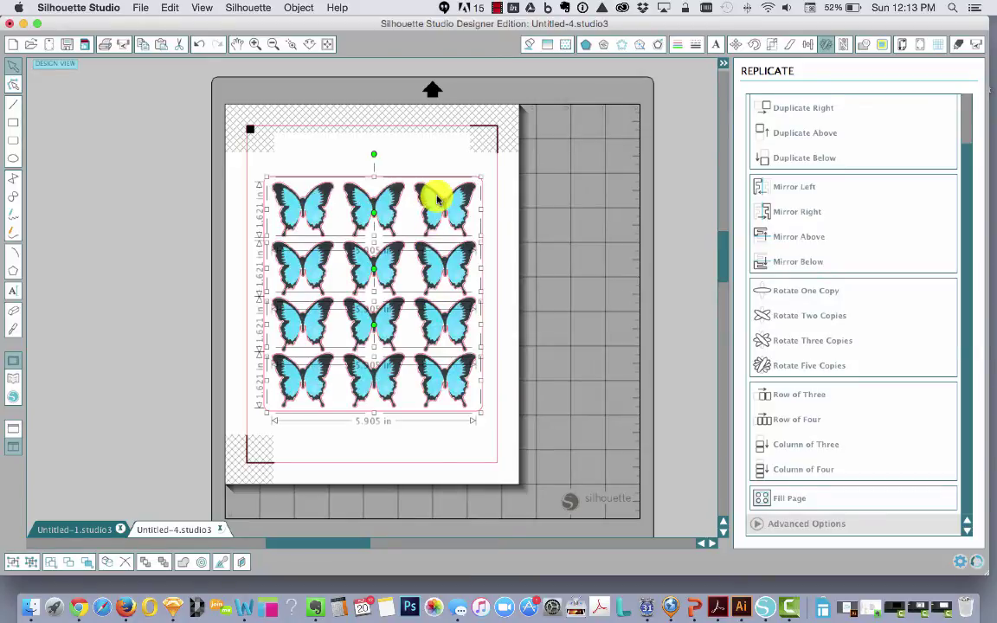
{"action": "left_click", "coordinate": [809, 44]}
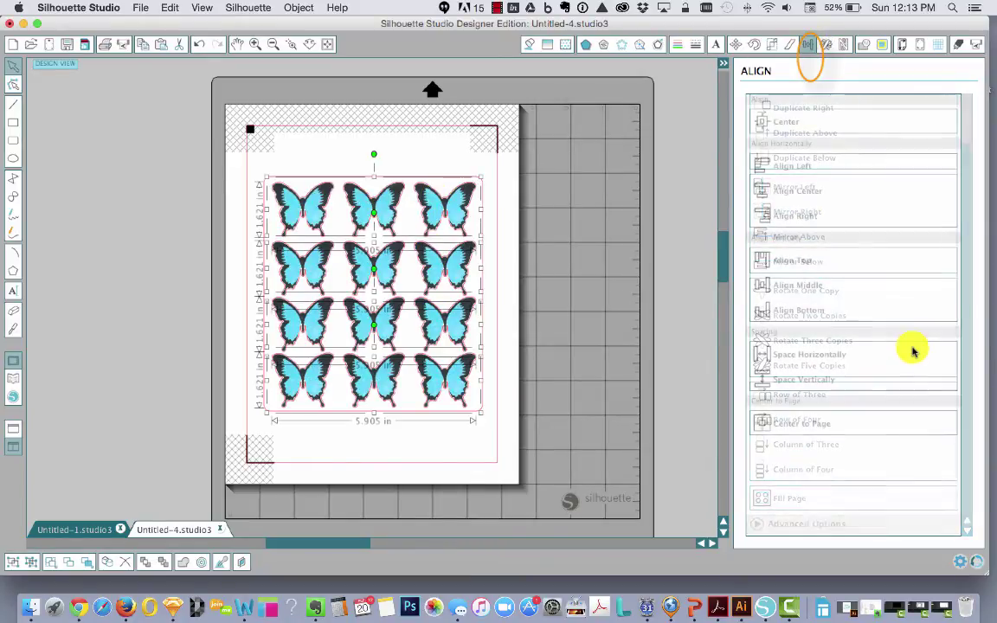
{"action": "left_click", "coordinate": [816, 380]}
{"action": "key", "text": "super+g"}
{"action": "left_click", "coordinate": [164, 241]}
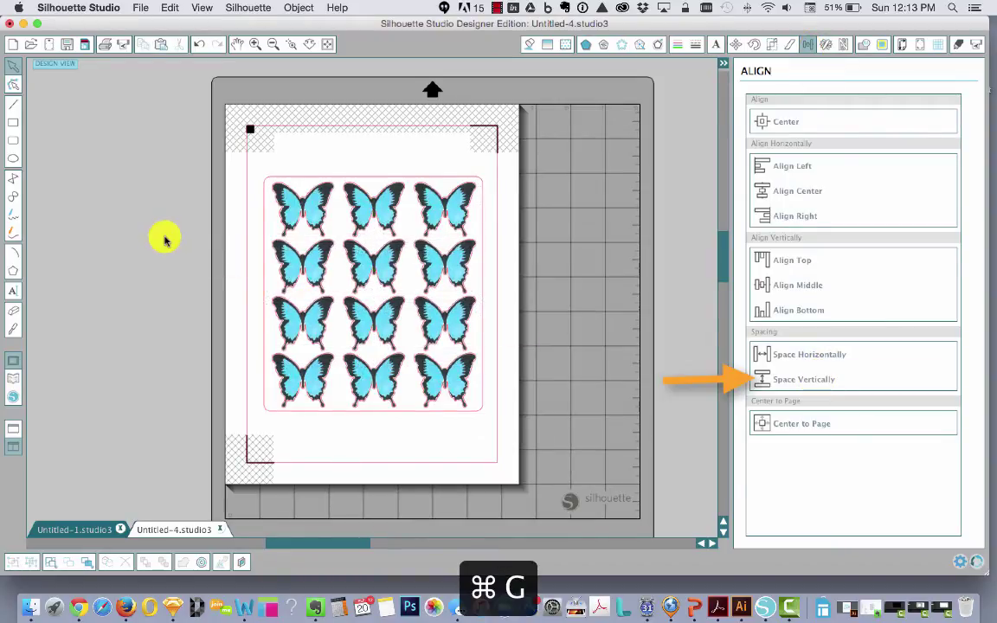
{"action": "scroll", "coordinate": [165, 241], "scroll_direction": "down", "scroll_amount": 1}
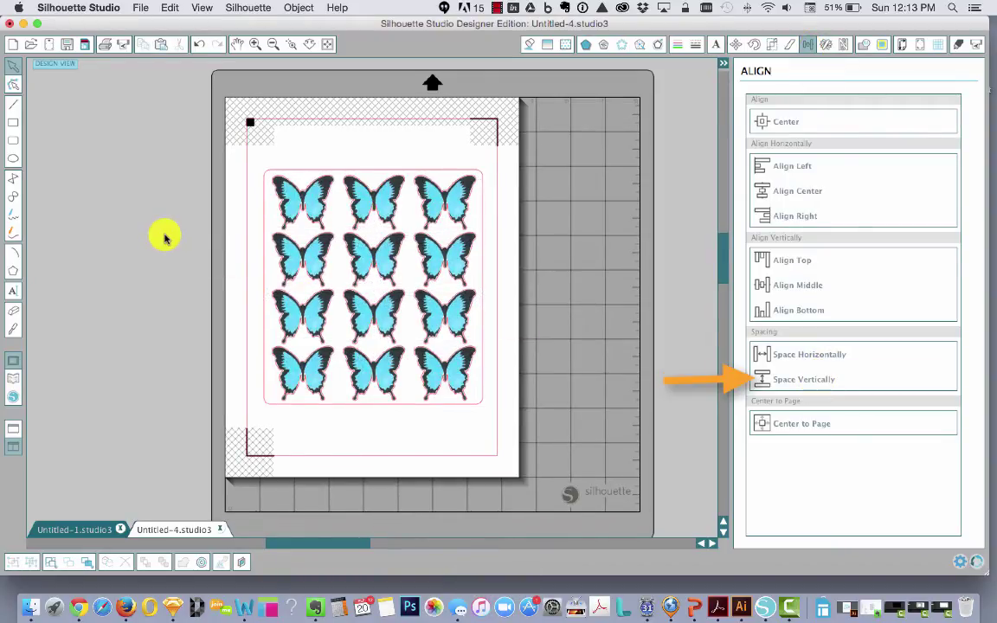